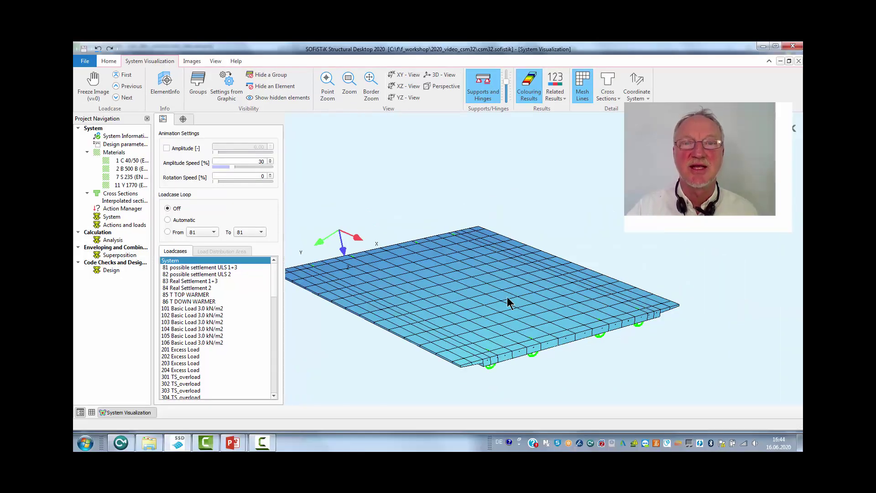
Orbit and zoom into the bridgesplit mesh, showing elements as thick plates with tendons inside.
mouse_move(484, 295)
mouse_down()
mouse_move(511, 322)
mouse_move(600, 369)
mouse_move(577, 288)
mouse_move(495, 289)
mouse_move(530, 190)
mouse_up()
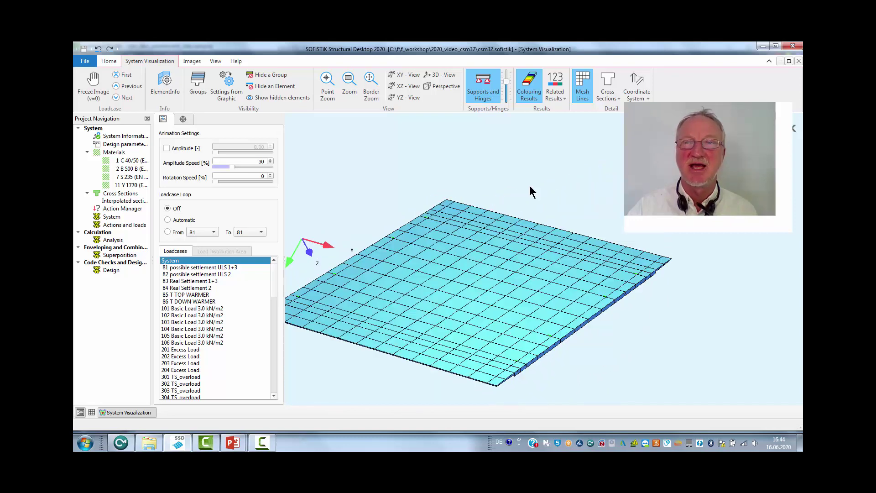
click(610, 84)
mouse_move(495, 319)
mouse_down()
mouse_move(483, 293)
mouse_move(524, 144)
mouse_move(491, 307)
mouse_up()
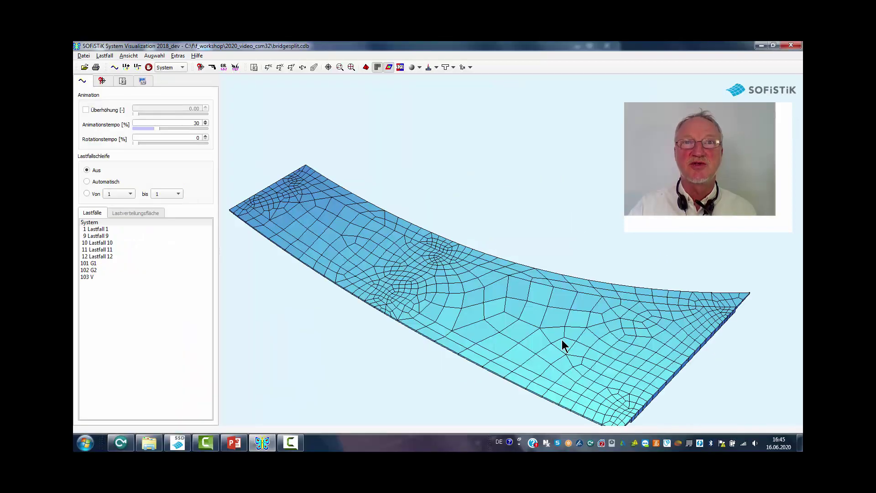
scroll(491, 319, up, 4)
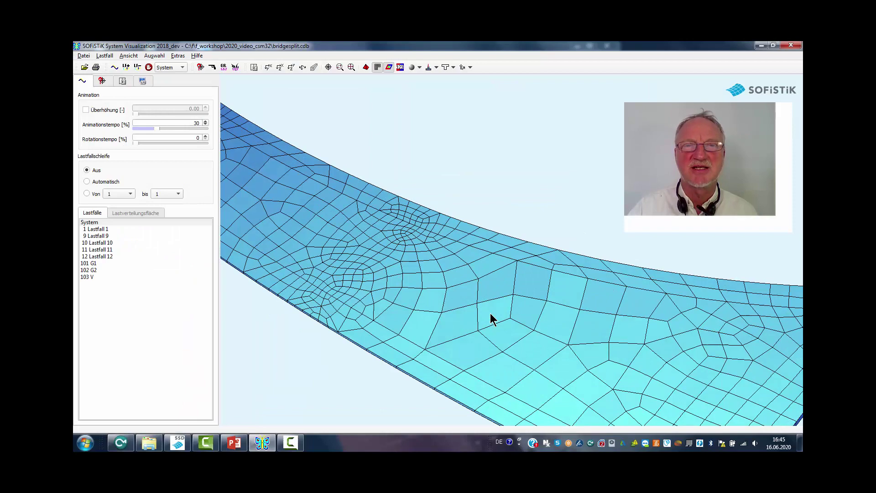
click(442, 67)
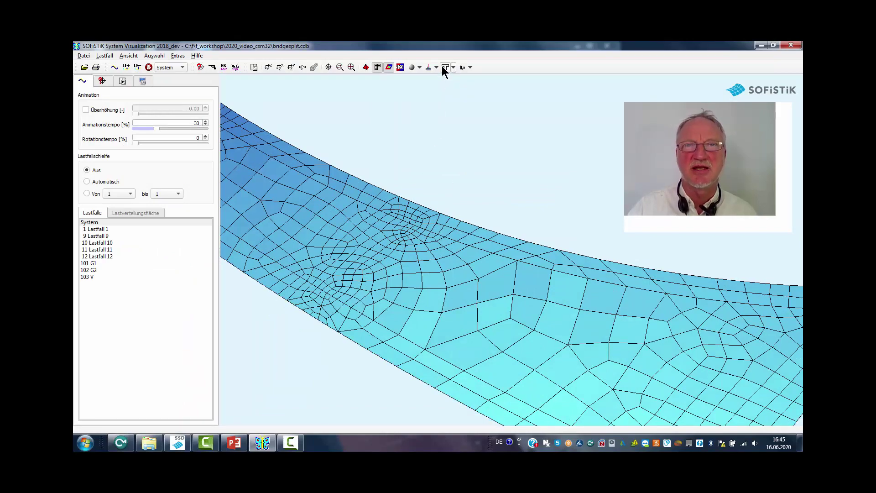
scroll(401, 248, up, 5)
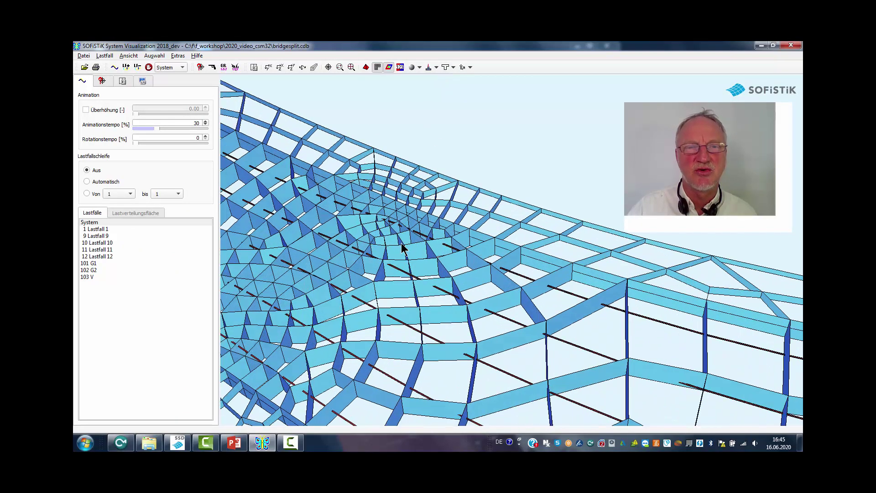
scroll(401, 249, up, 5)
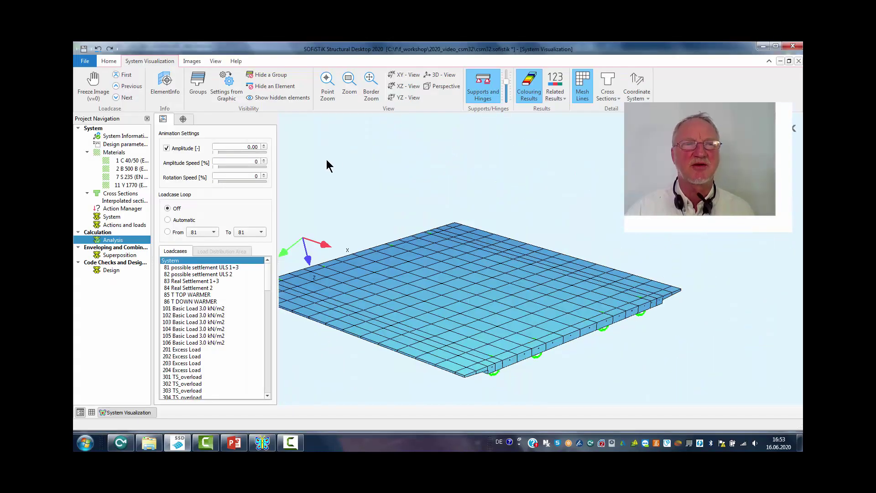
double_click(126, 240)
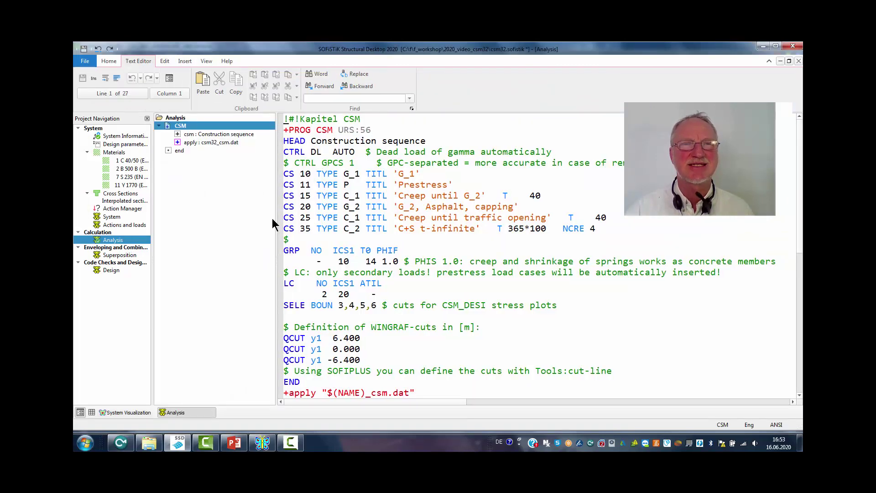
double_click(351, 173)
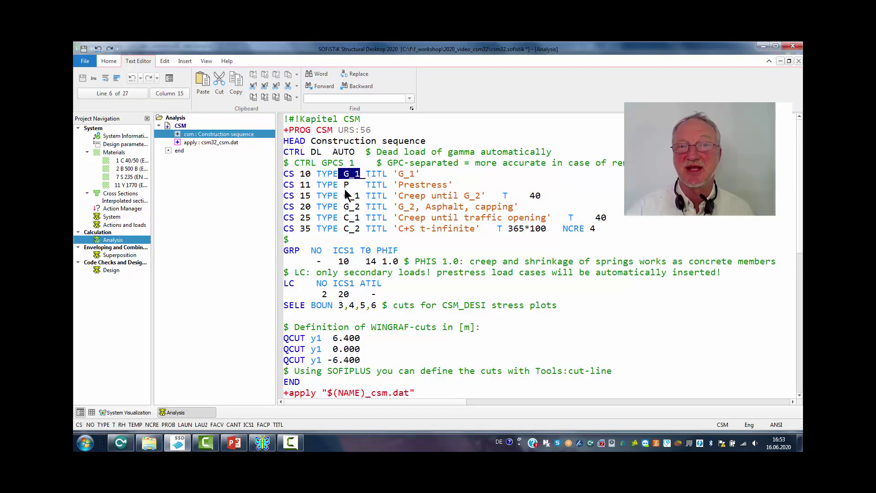
double_click(346, 185)
double_click(348, 196)
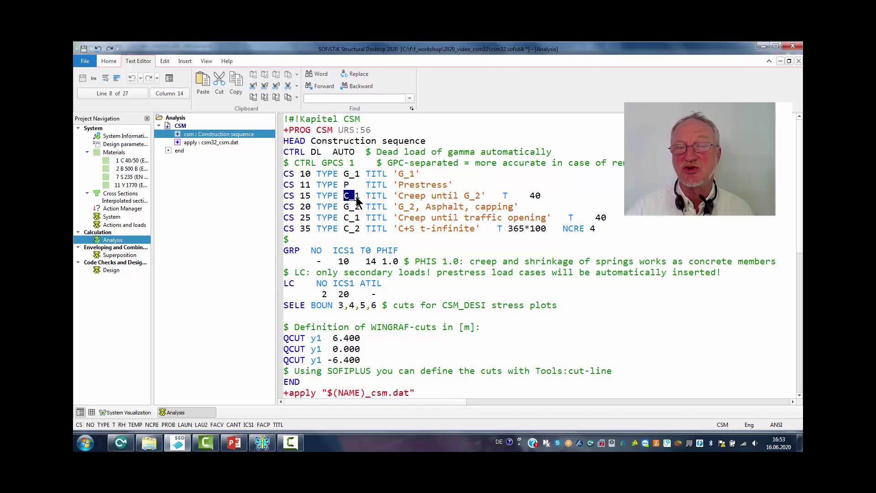
click(798, 61)
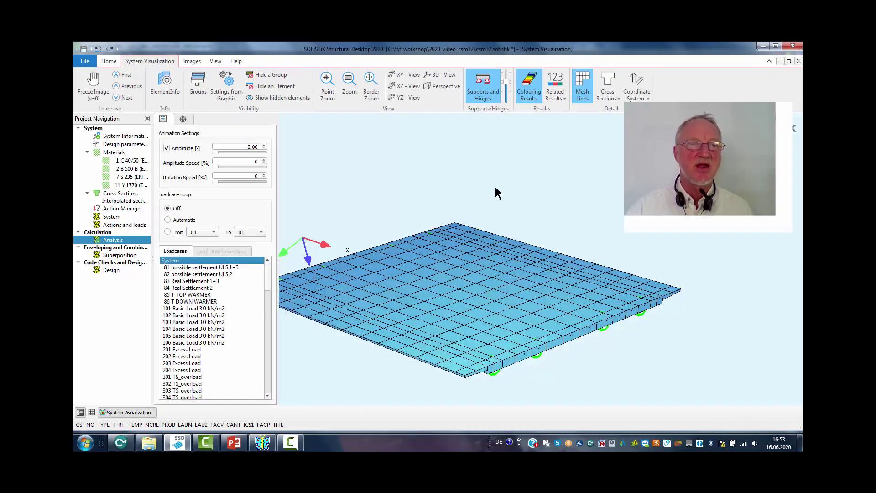
Show load case 4010 G_1 as a frozen image with deformation amplitude 120.
drag(268, 275, 267, 383)
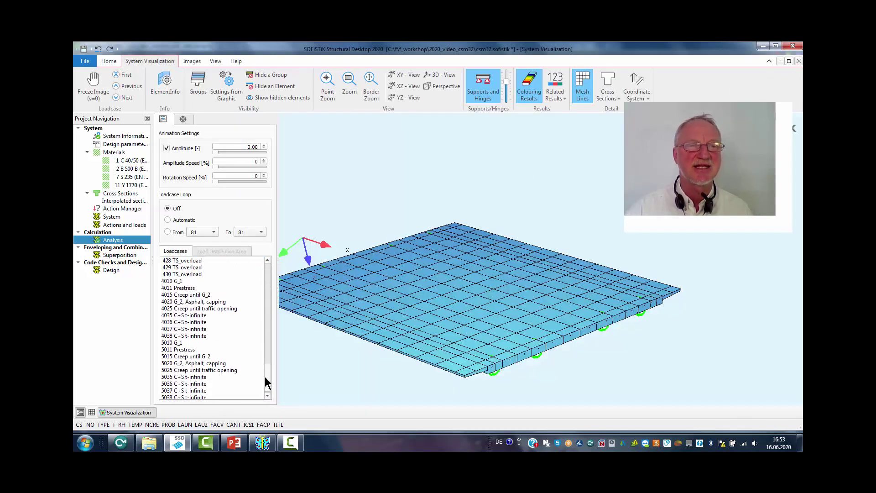
click(180, 282)
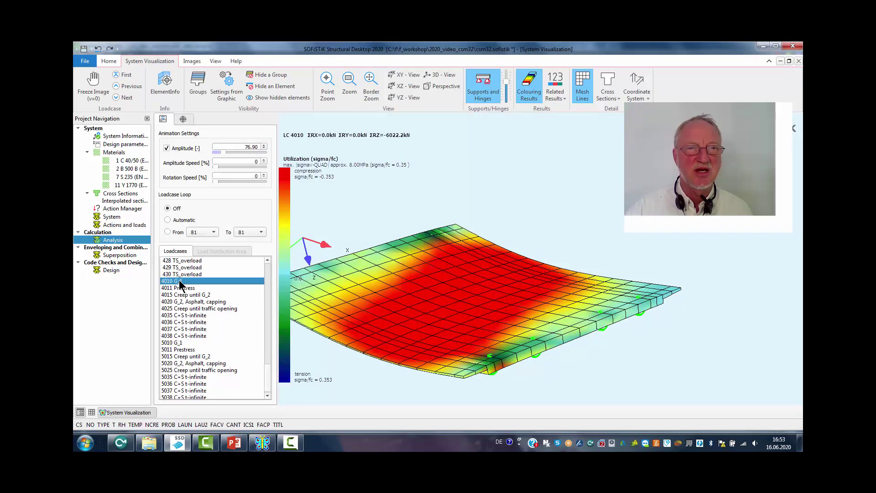
click(92, 84)
drag(217, 147, 268, 146)
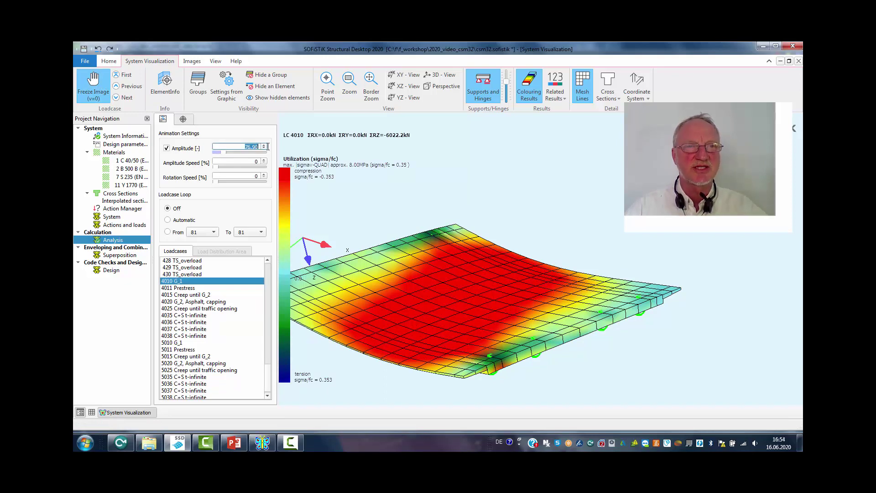
text(120)
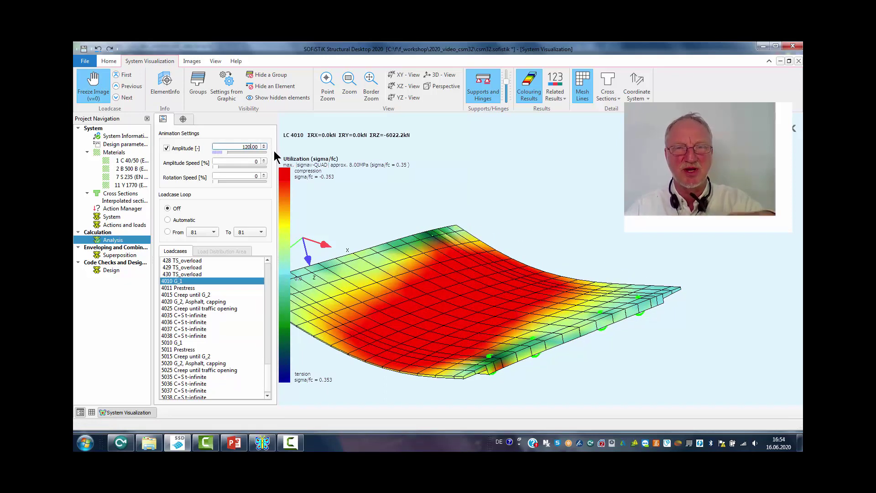
key(Return)
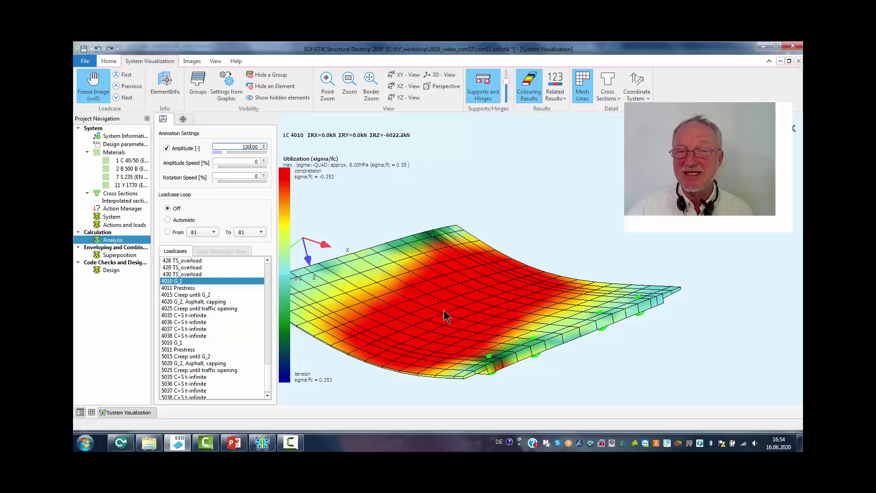
Step through load cases 4011 Prestress, 4015 Creep, 4020 G_2 and the creep/shrinkage cases.
click(177, 288)
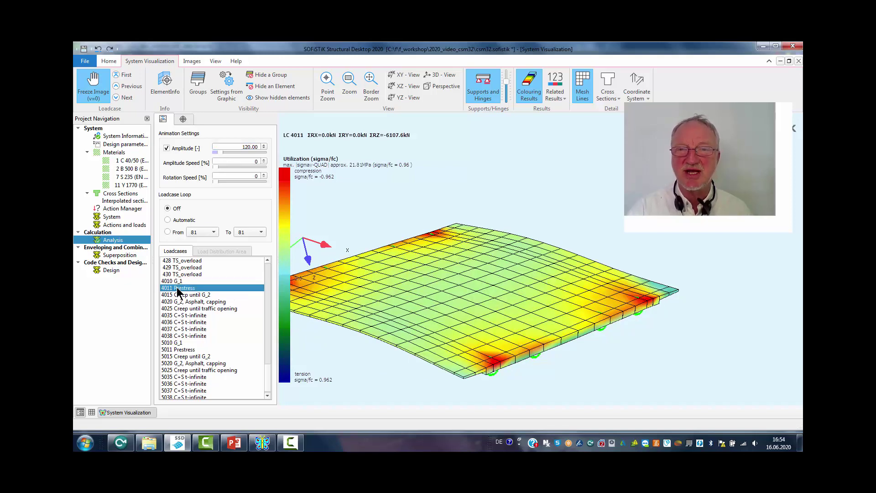
key(Down)
key(Down)
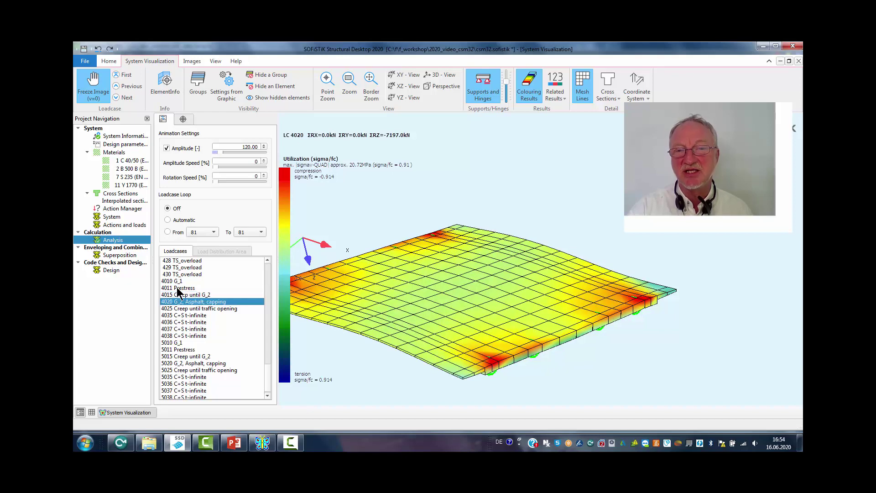
key(Down)
key(Down)
key(Down)
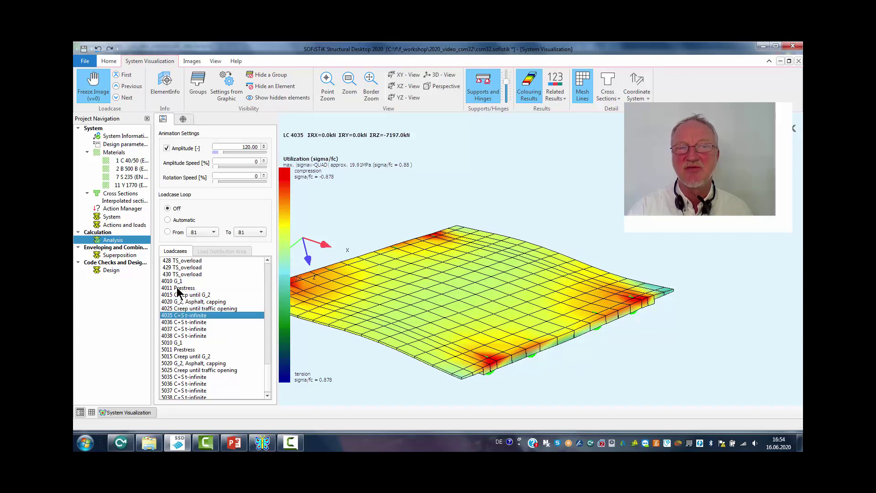
key(Down)
key(Down)
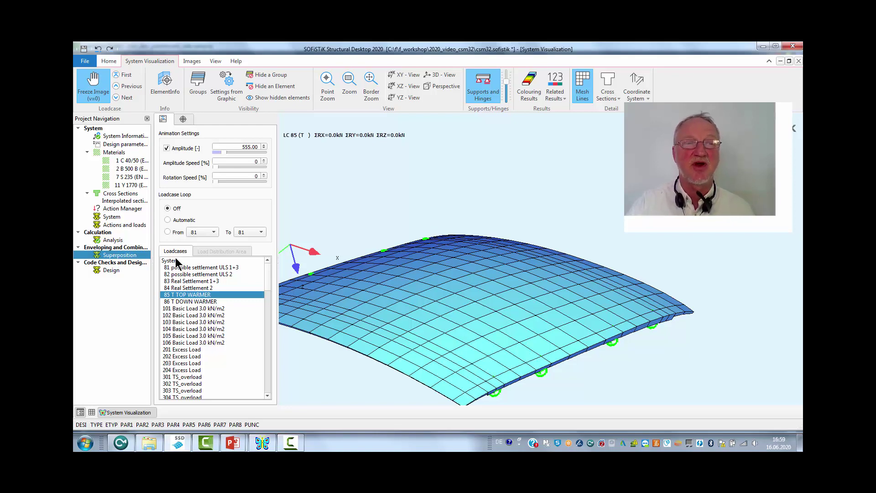
Open the Superposition task's CSM input in the text editor.
double_click(126, 256)
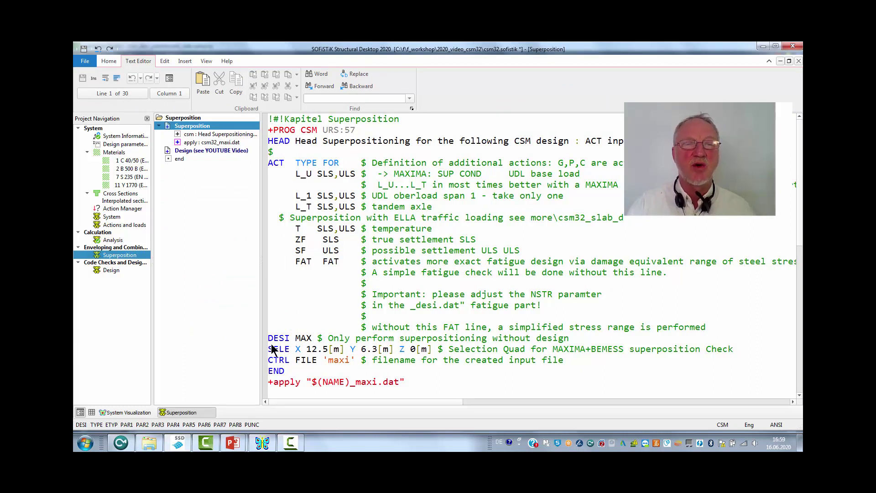
Highlight the DESI MAX line and the L_U, T and FAT action types in the Superposition input.
drag(269, 342, 317, 341)
click(307, 185)
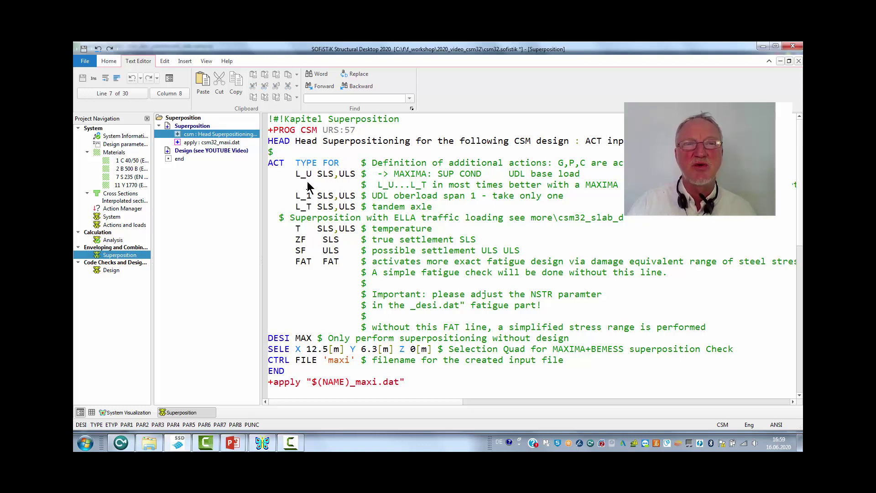
drag(296, 176, 314, 178)
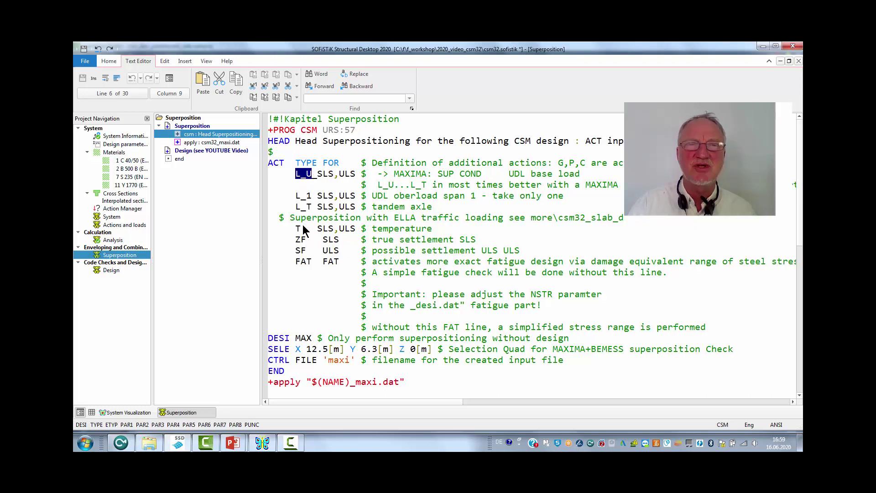
drag(296, 229, 303, 230)
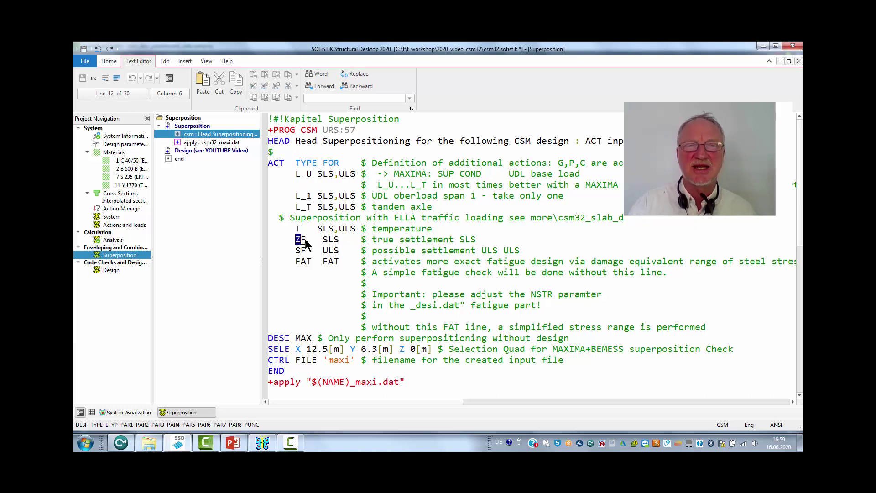
drag(296, 262, 315, 269)
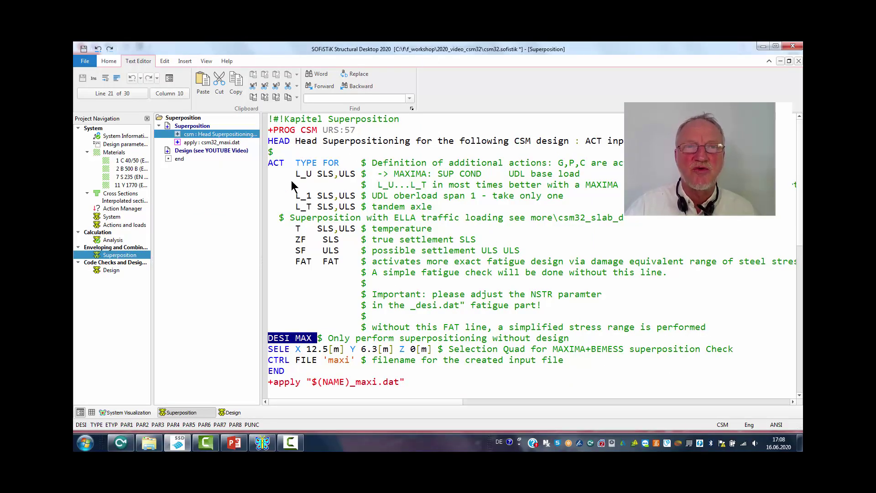
Open the Design input and highlight its PROG CSM, ULTI, CRAC, DECO and stress-check lines.
click(117, 270)
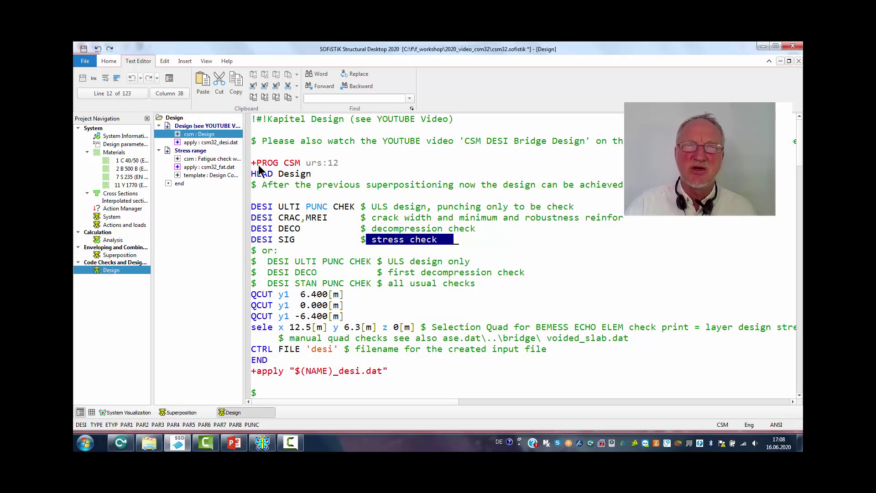
drag(256, 163, 305, 172)
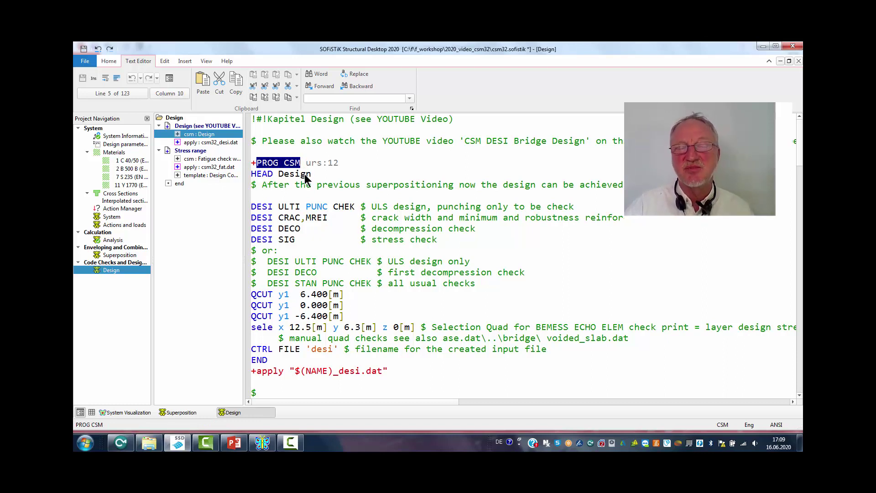
double_click(289, 207)
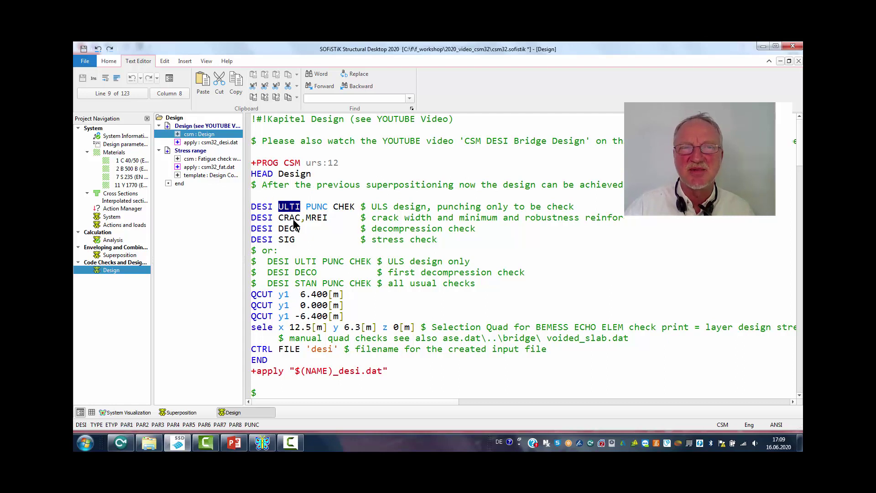
double_click(293, 218)
double_click(292, 229)
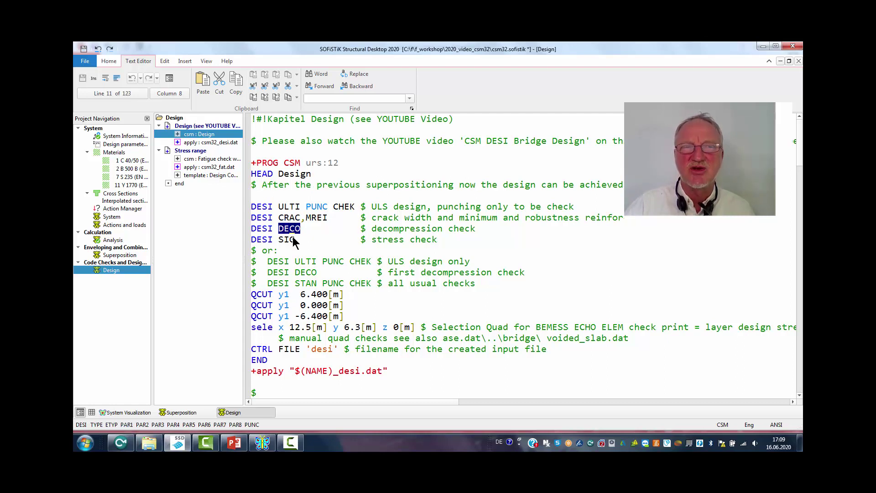
drag(366, 241, 454, 245)
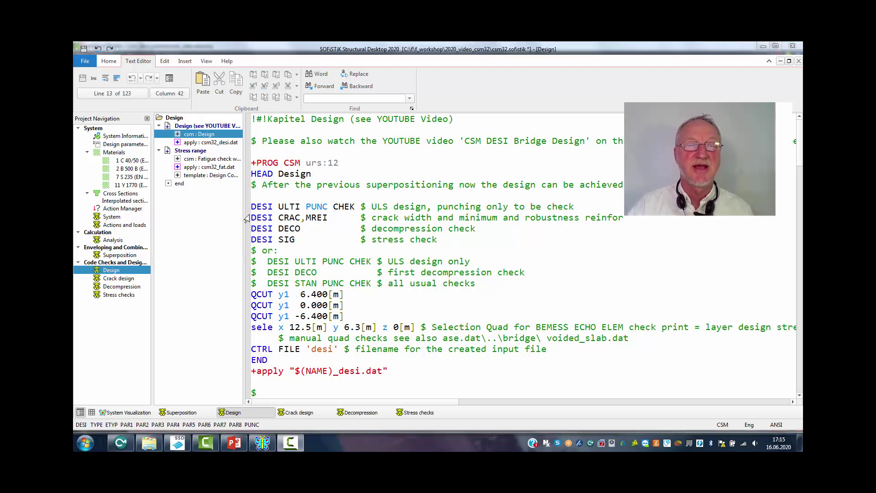
Delete the crack, decompression and stress check lines, leaving only the ULS design line.
drag(246, 218, 236, 250)
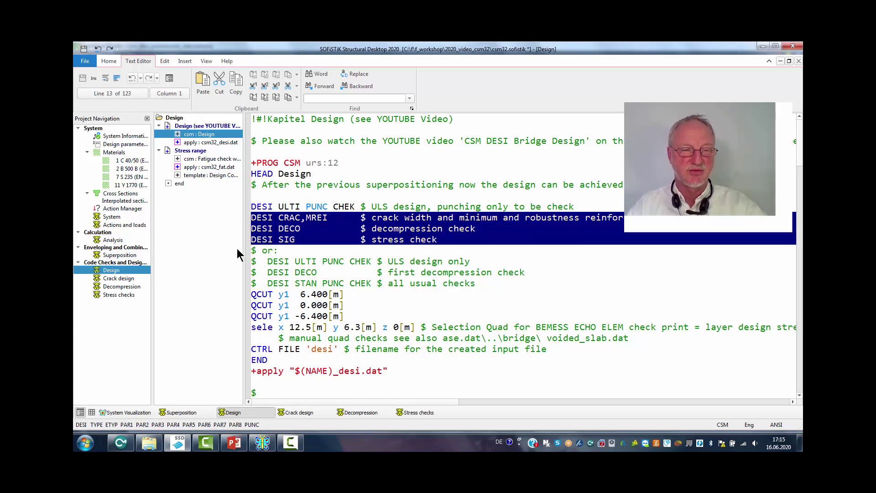
key(Delete)
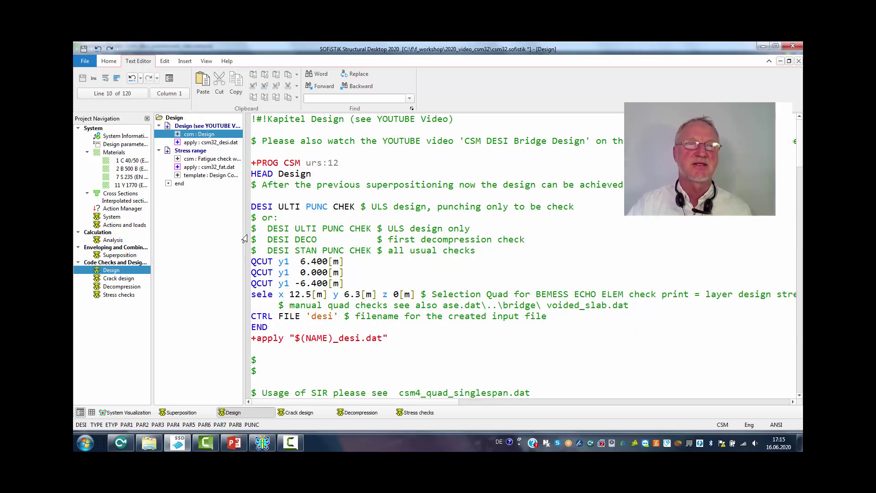
drag(257, 206, 305, 205)
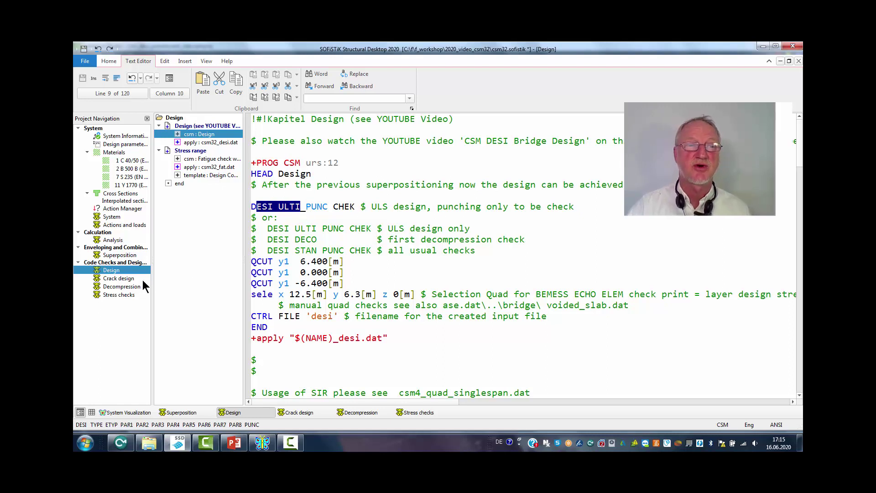
Review the new Crack design, Decompression and Stress checks tasks and their actions.
click(120, 278)
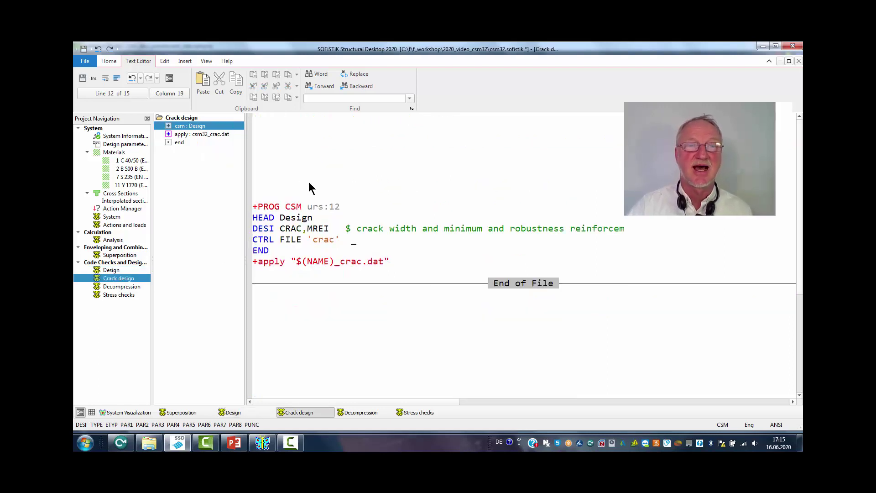
click(286, 230)
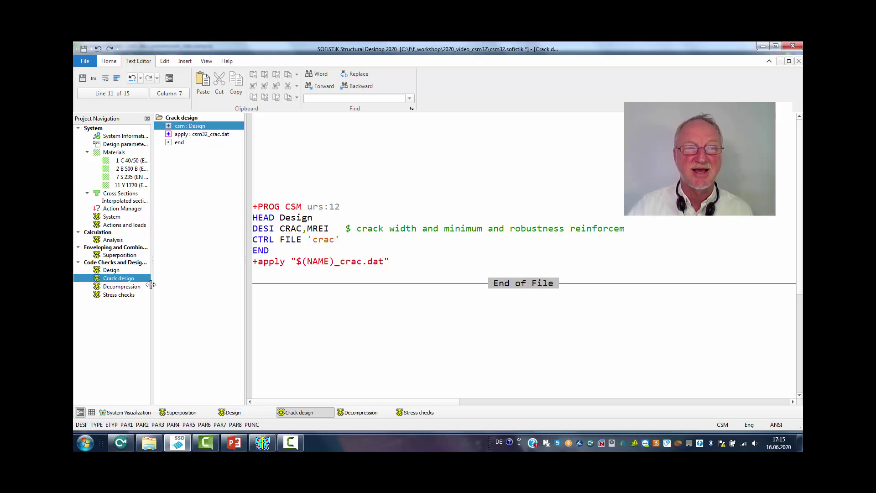
click(122, 287)
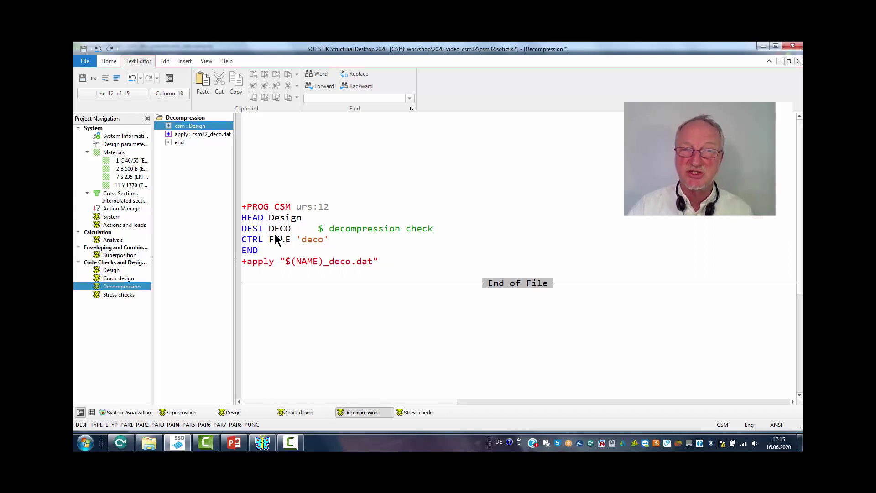
click(122, 295)
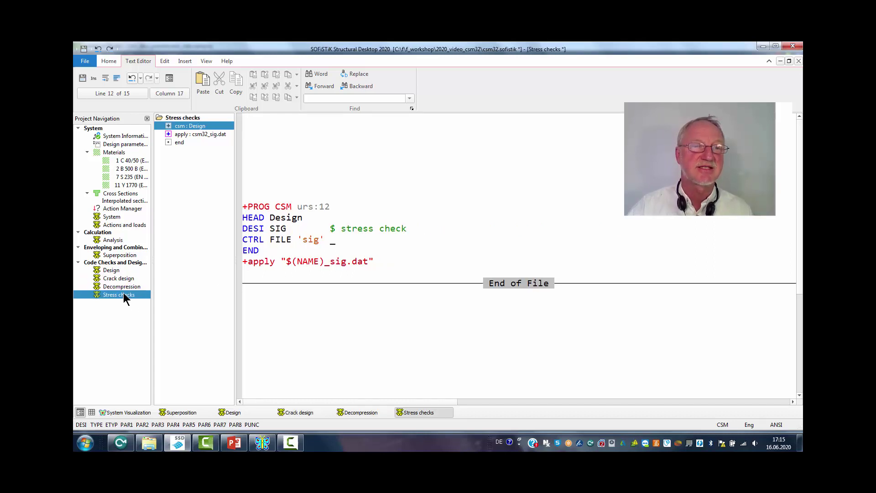
click(122, 287)
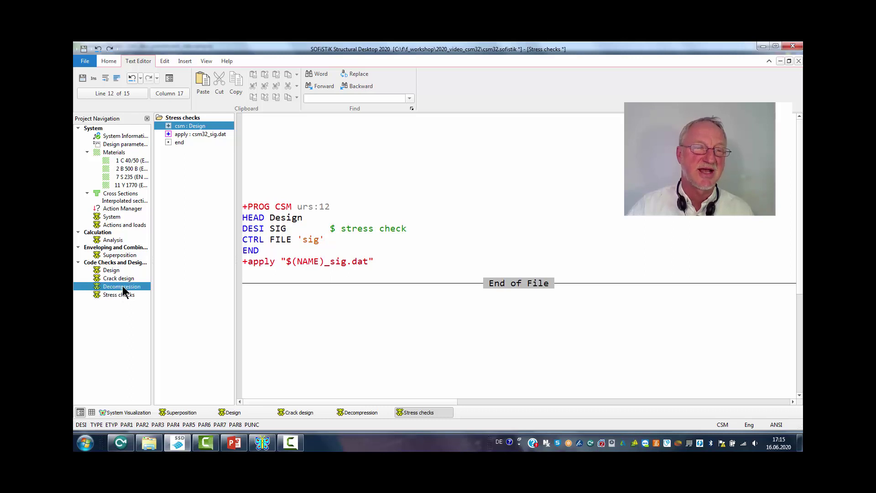
right_click(124, 289)
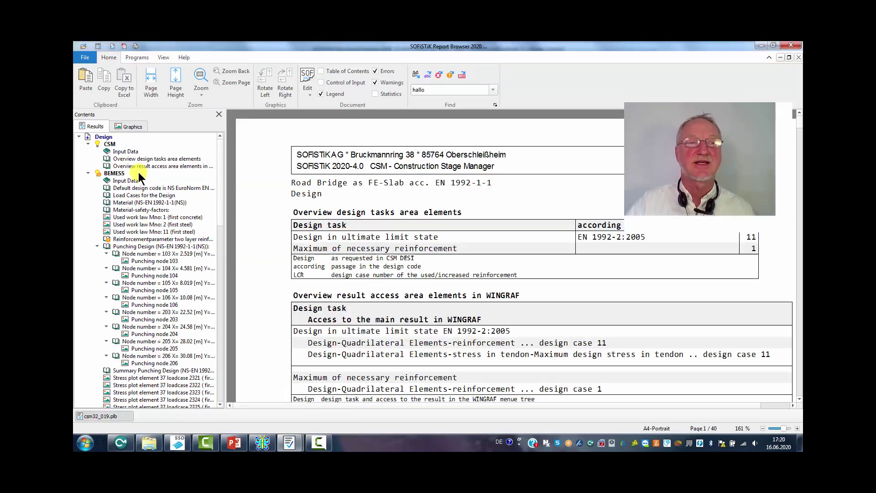
Review the BEMESS punching design results for node 103.
click(114, 173)
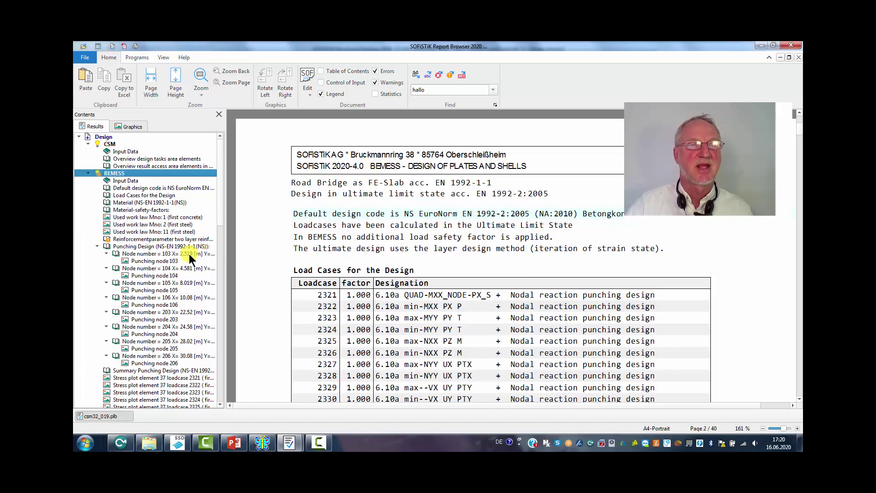
click(174, 253)
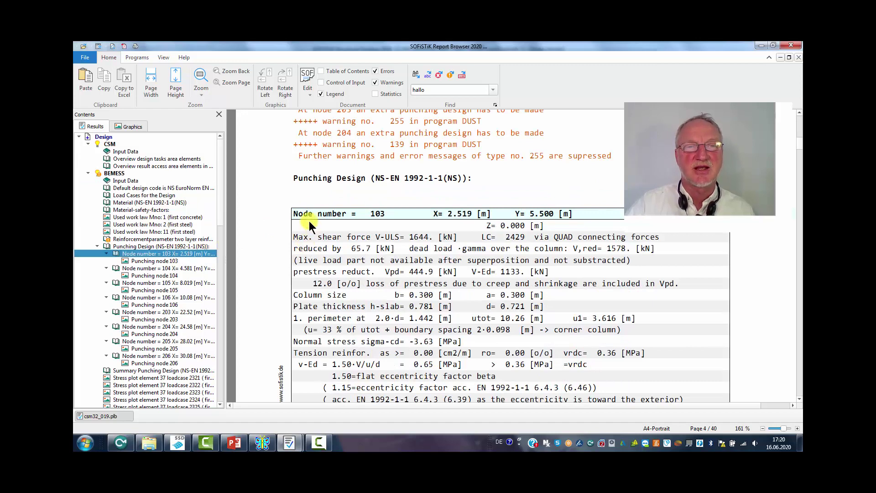
scroll(320, 233, down, 5)
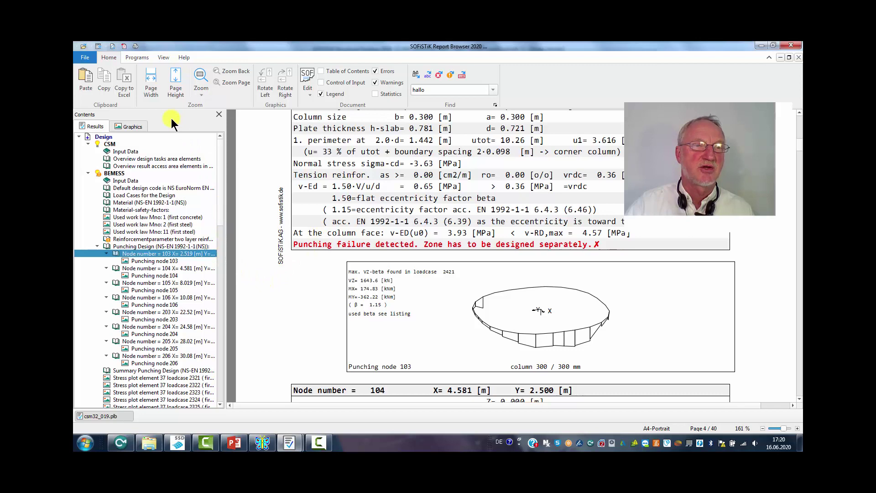
View stress plots for loadcases 2321 and 2324 and the upper and lower principal reinforcement plots.
click(131, 126)
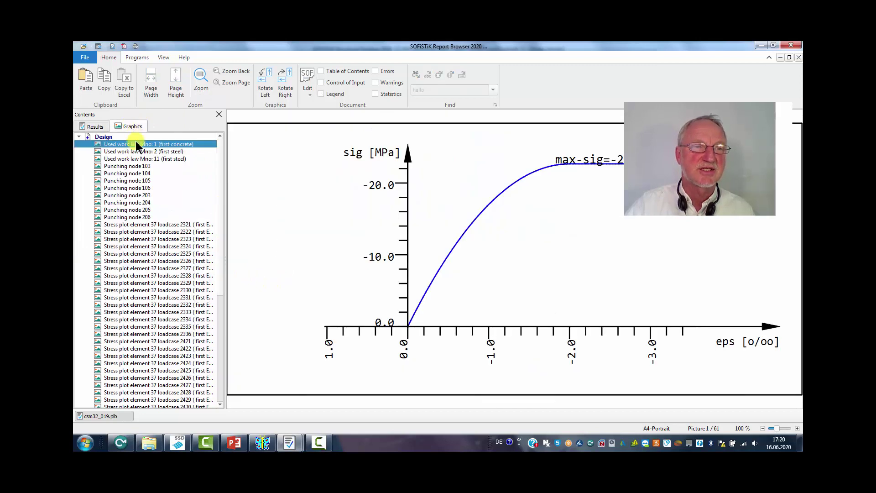
click(150, 223)
click(153, 245)
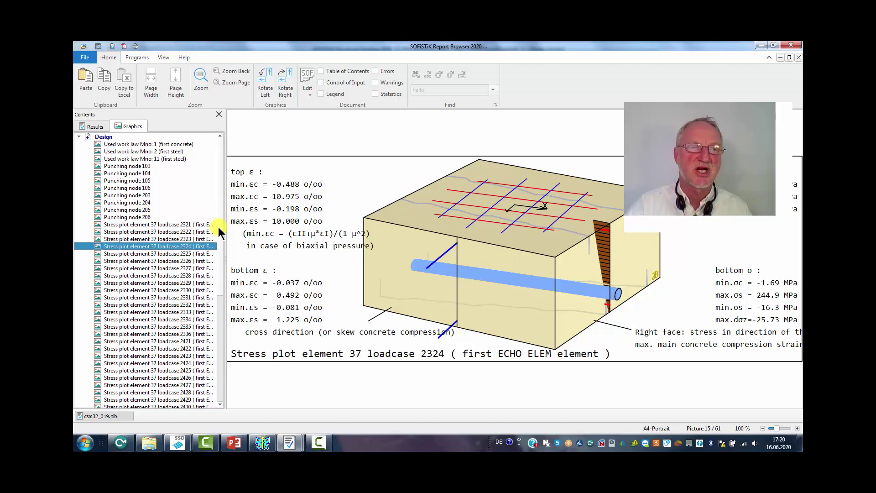
scroll(223, 299, down, 4)
scroll(223, 299, down, 4)
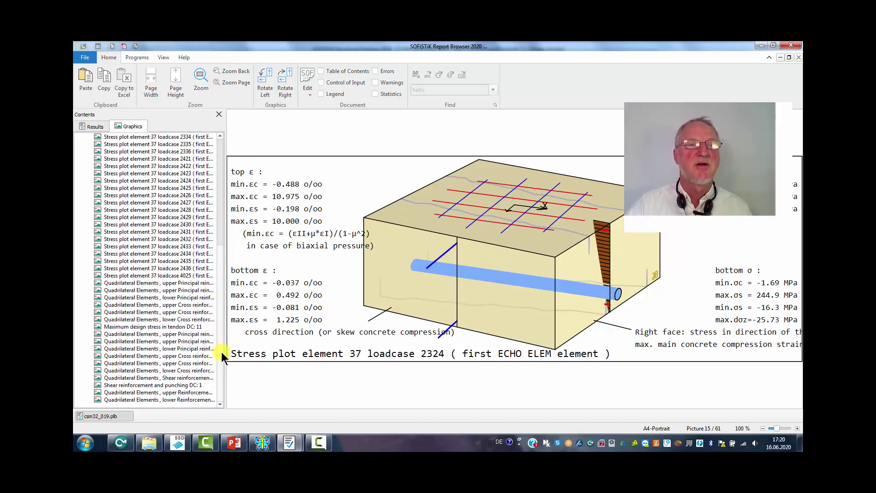
click(171, 283)
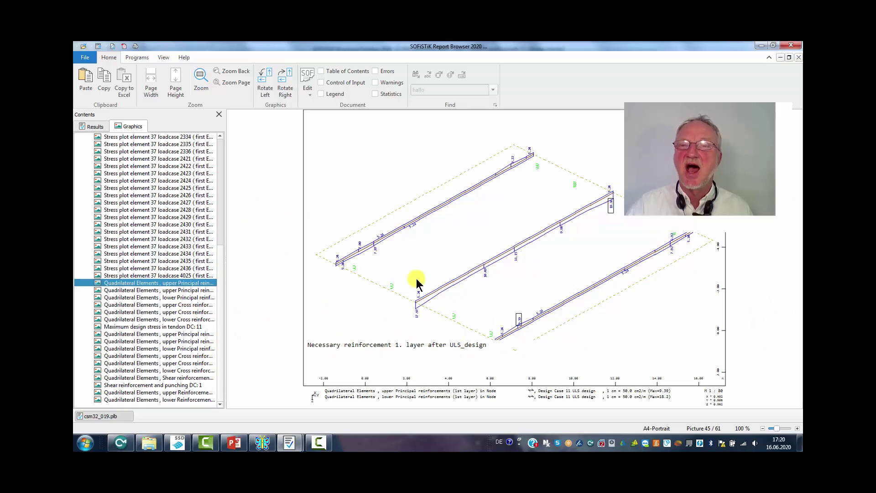
click(184, 291)
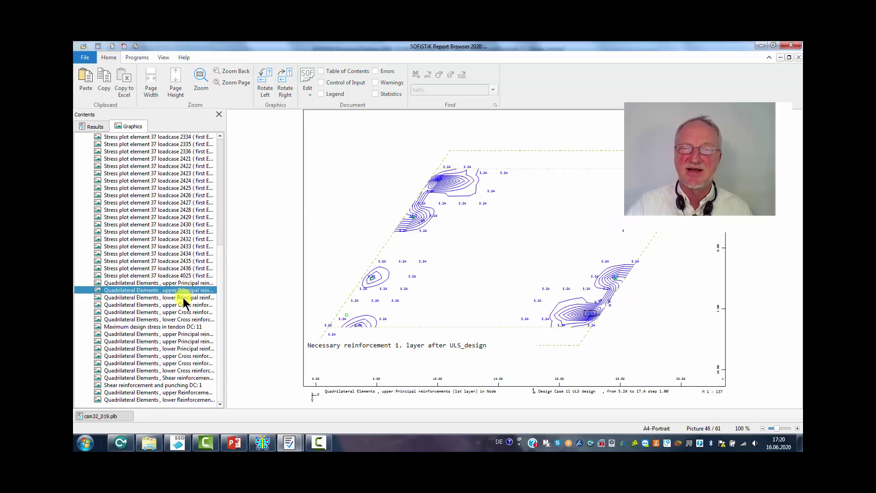
click(184, 297)
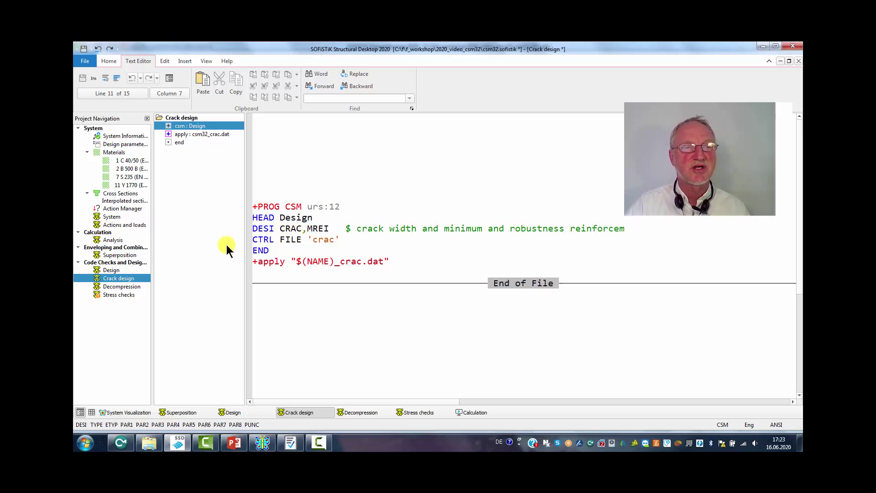
Select the Decompression task and bring up its csm32_022.plb report in Report Browser.
click(122, 285)
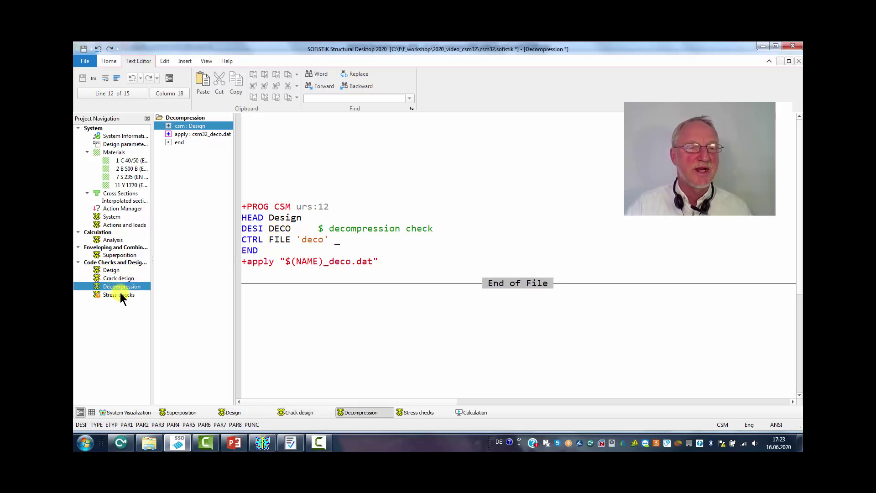
click(291, 443)
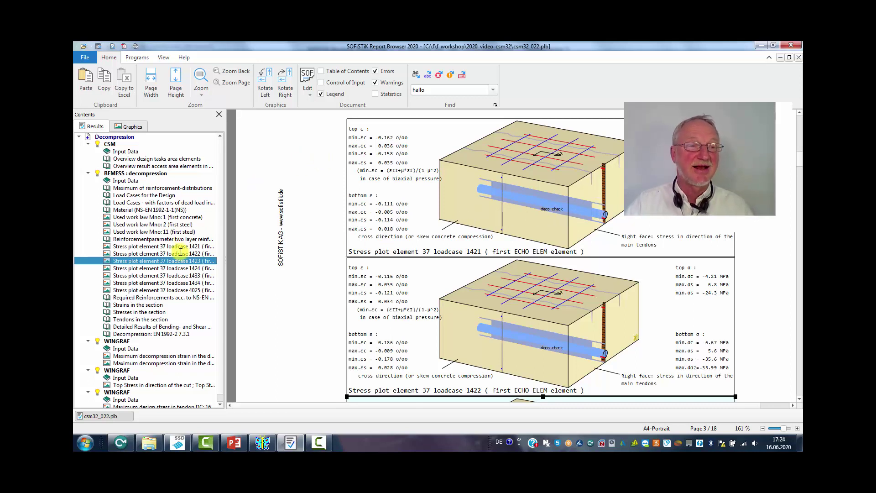
List the report graphics and view the decompression strain contour and top stress in cut direction.
click(136, 128)
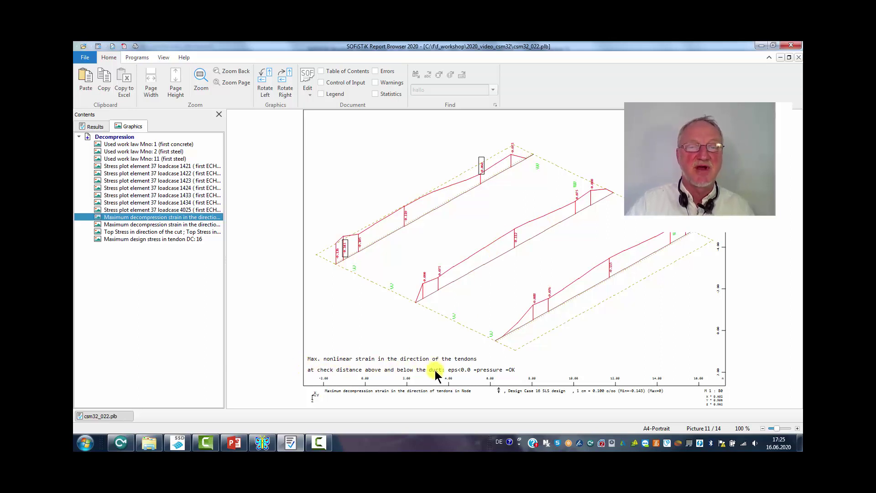
click(160, 225)
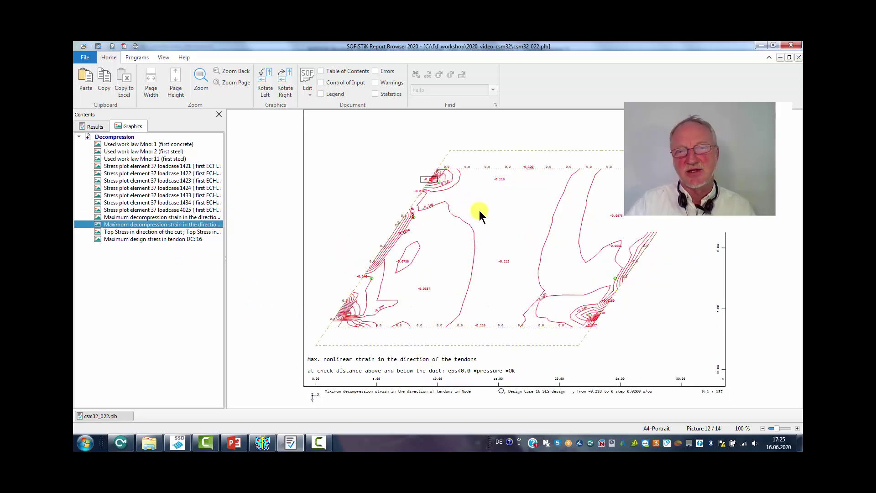
click(165, 232)
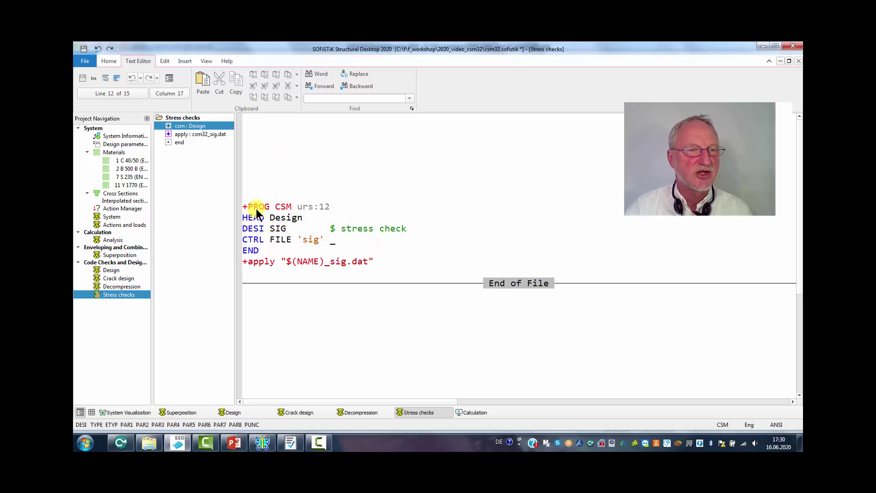
In csm32_023.plb, view the SLS steel stress, tendon stress and concrete pressure plots, then the Results tab.
click(290, 445)
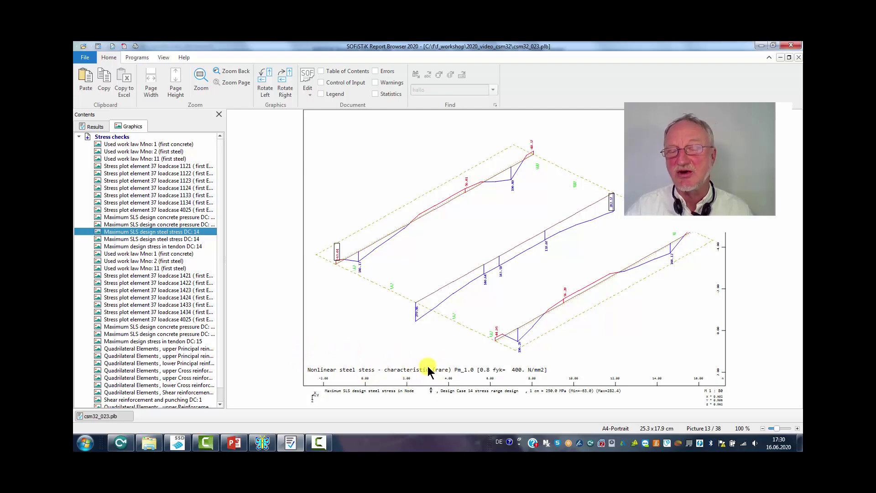
click(157, 239)
click(158, 246)
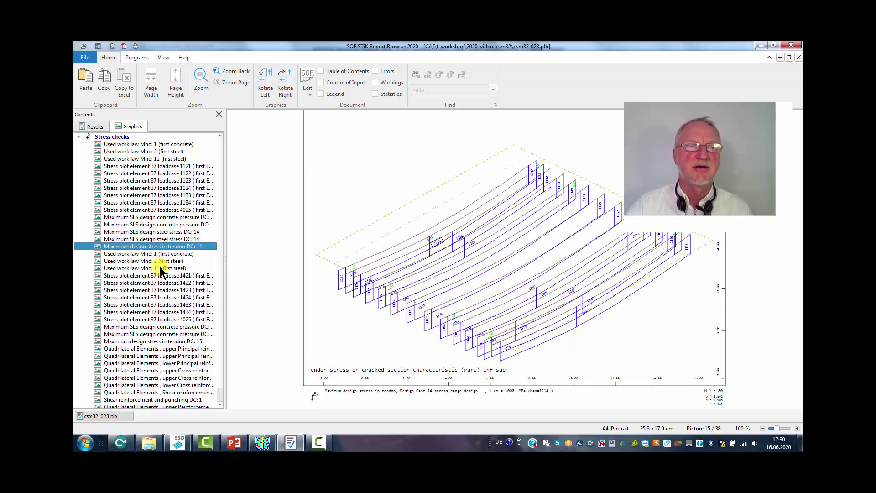
click(148, 334)
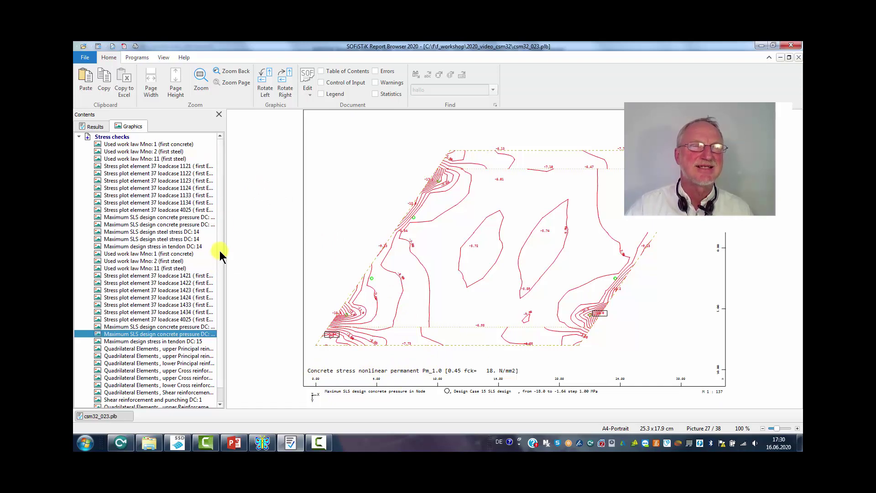
click(94, 127)
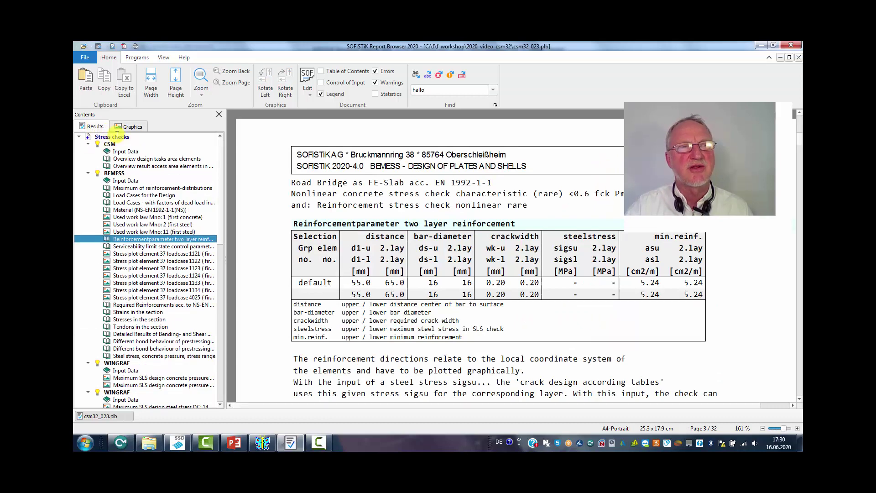
Go to 'Overview design tasks area elements' and read the WINGRAF notes pointing to csm32_sig.gra.
click(120, 159)
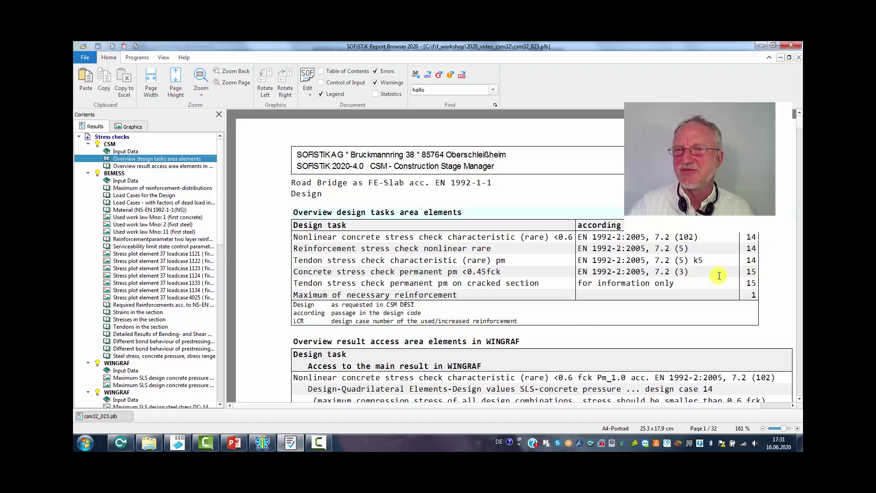
scroll(716, 277, down, 3)
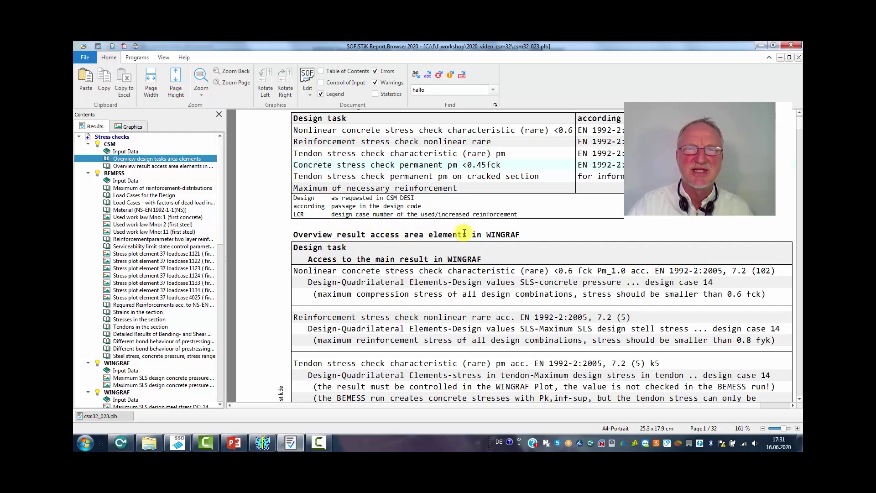
drag(486, 234, 538, 235)
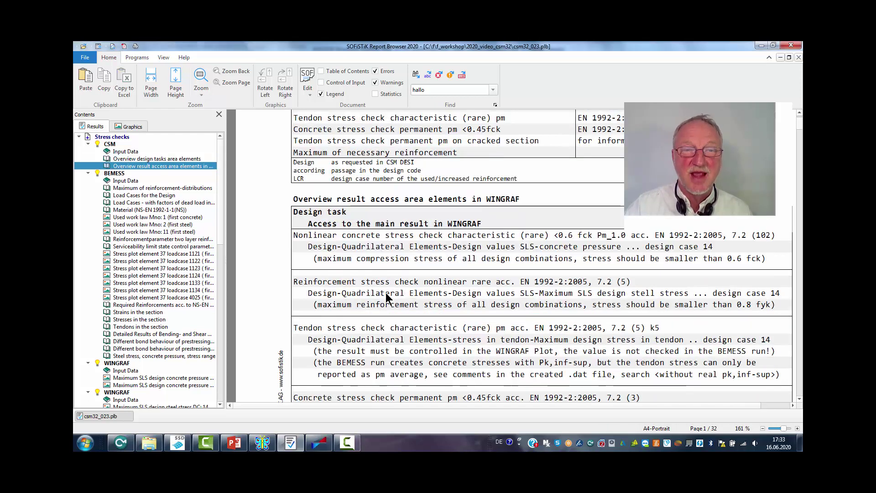
scroll(379, 239, down, 6)
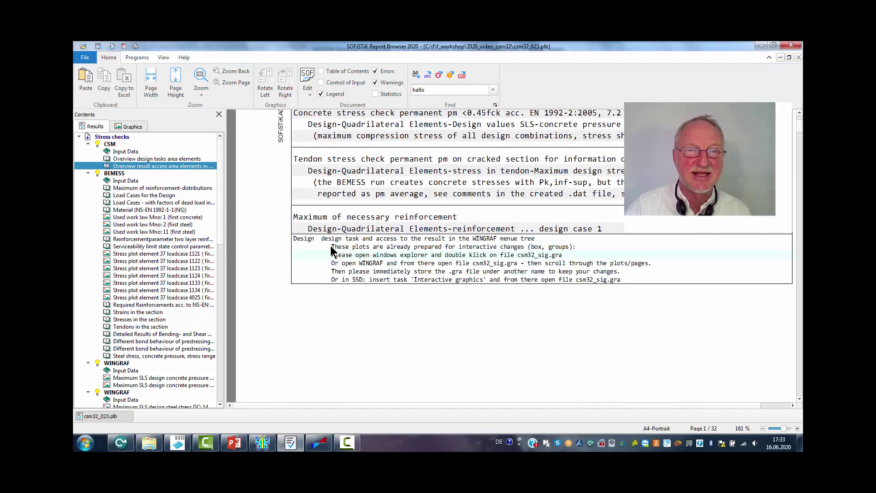
drag(331, 247, 372, 249)
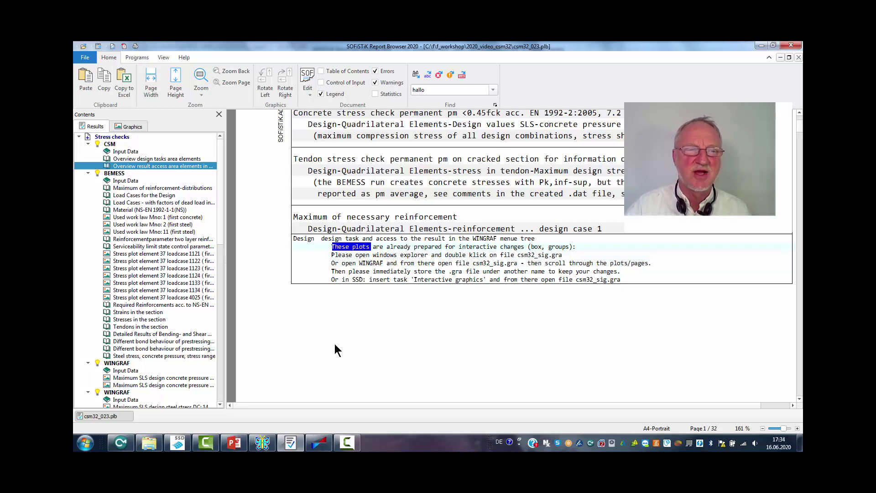
Open csm32_sig.gra from the project folder with SOFiSTiK 2020 - GRAPHIC.
click(177, 443)
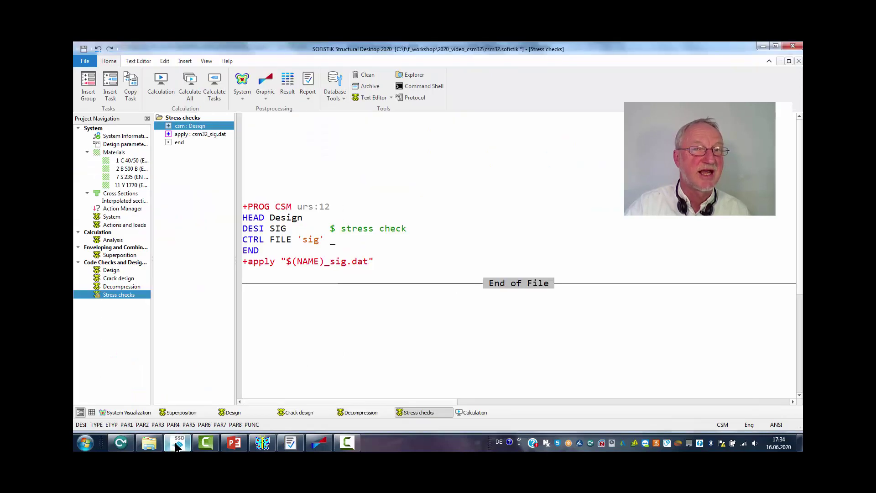
click(413, 76)
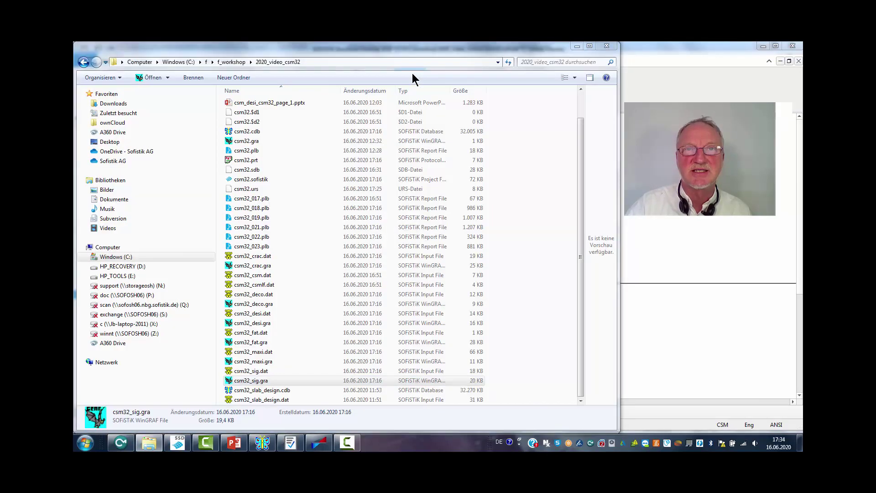
right_click(252, 383)
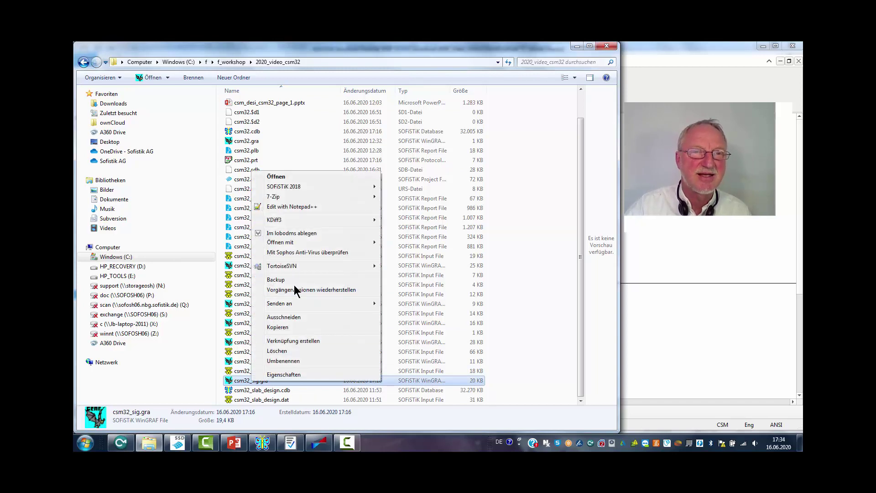
mouse_move(285, 247)
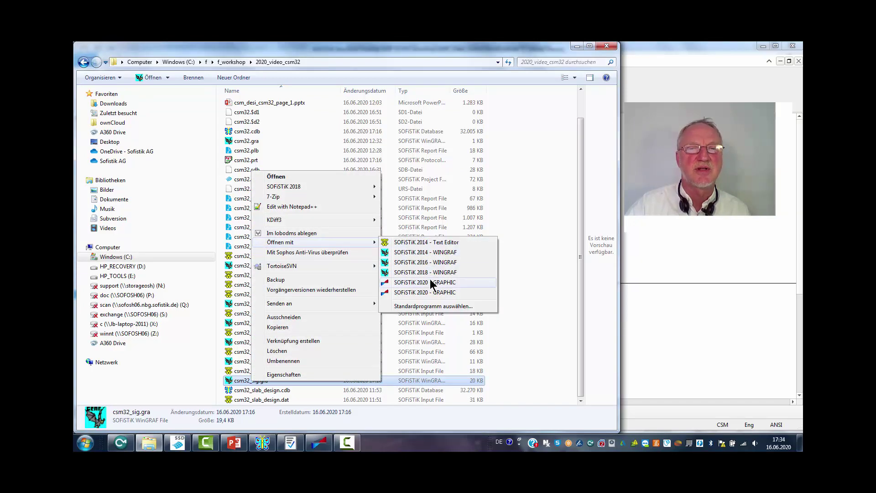
click(432, 283)
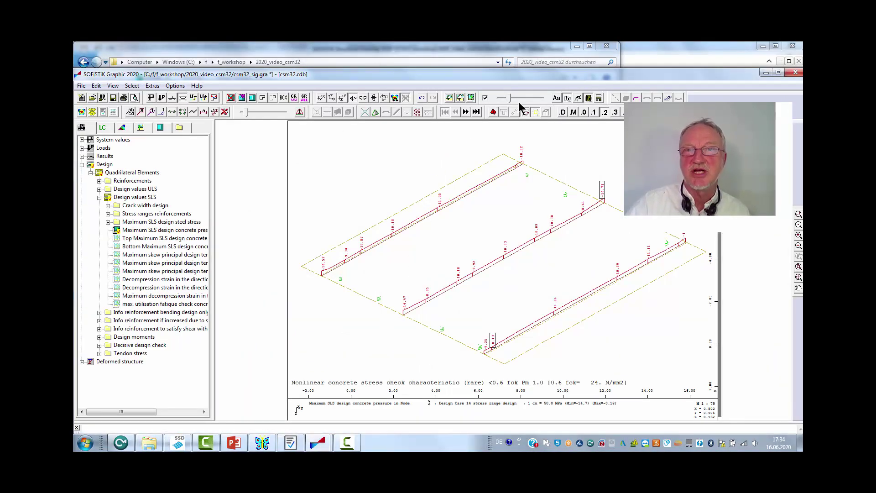
Enlarge the value labels, zoom in, and advance five graphics to the Design Case 15 SLS concrete stress contours.
drag(522, 98, 528, 100)
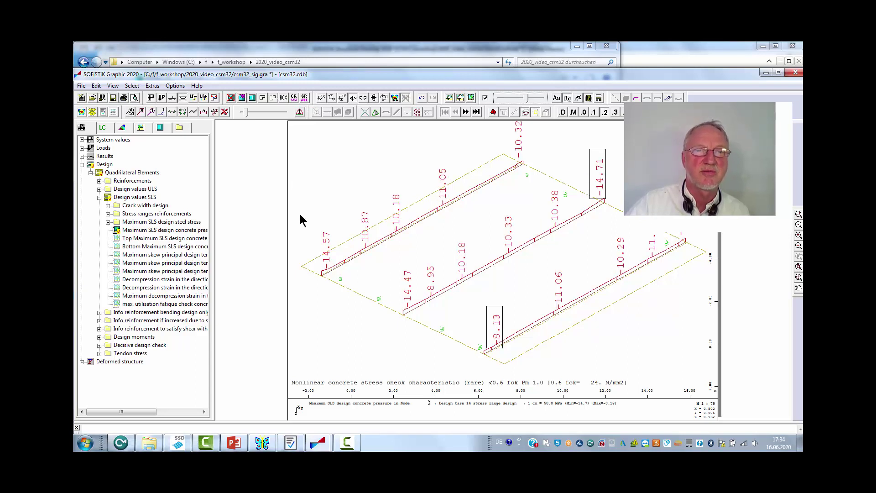
scroll(454, 349, up, 2)
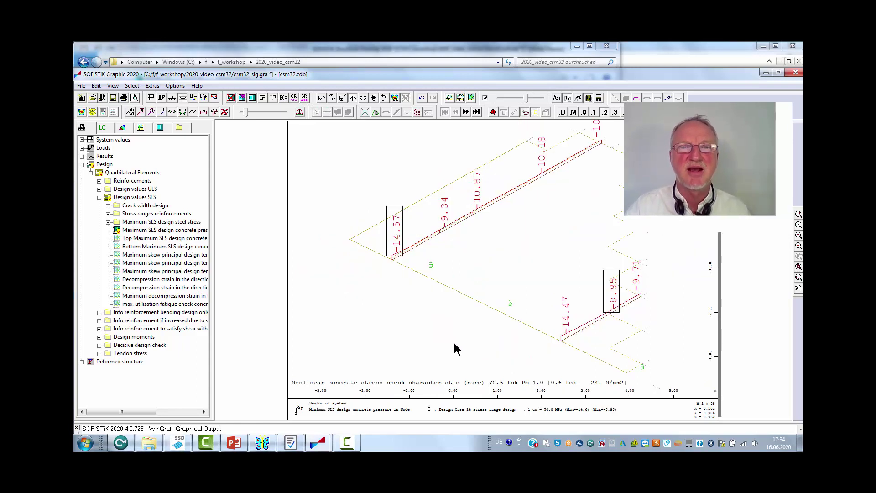
click(466, 113)
click(466, 112)
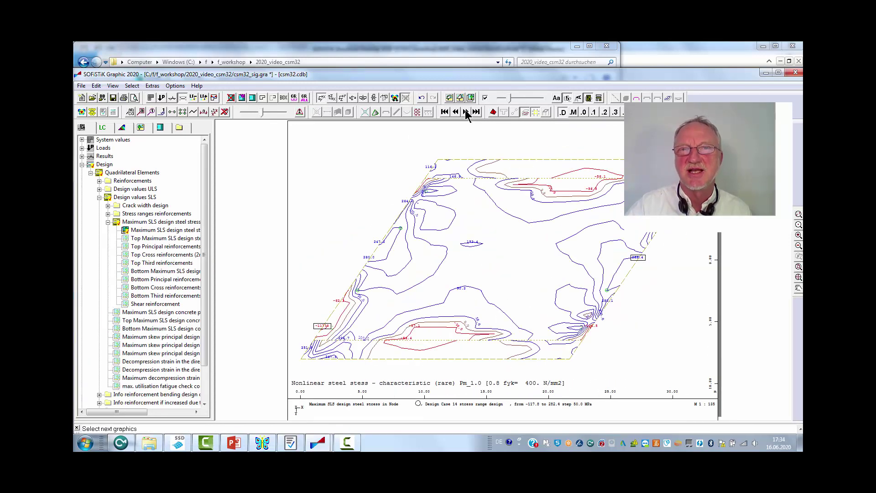
click(466, 112)
click(466, 113)
click(466, 112)
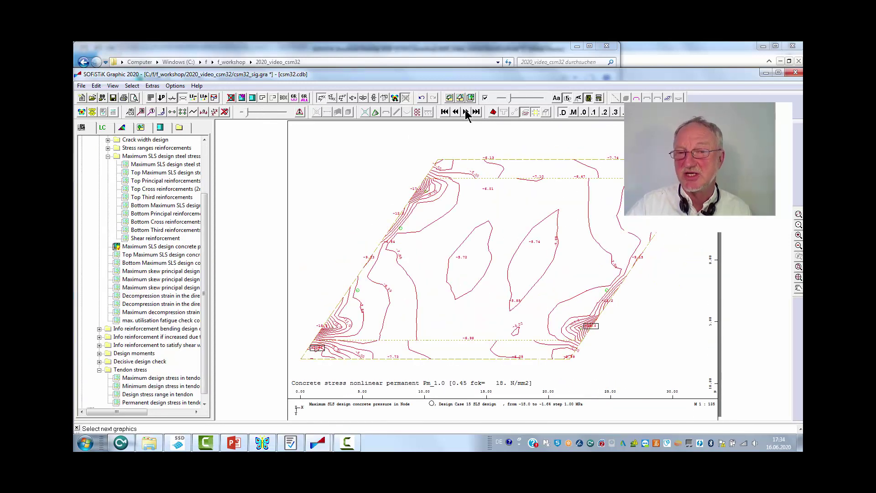